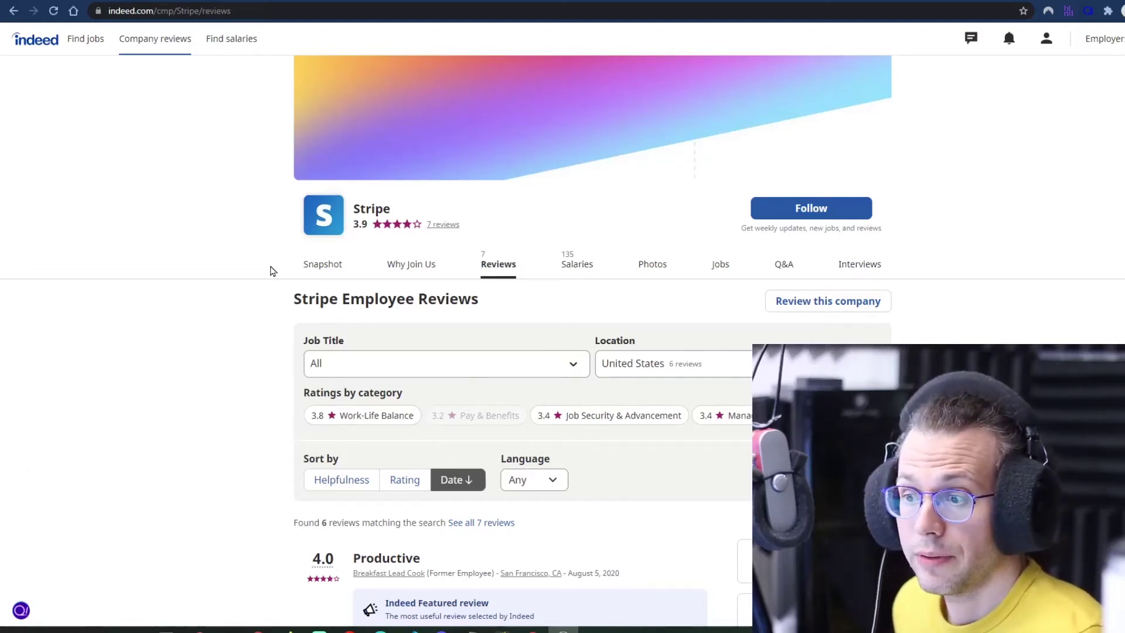
# Leave Stripe's reviews page for the Indeed home page.
pyautogui.click(24, 40)
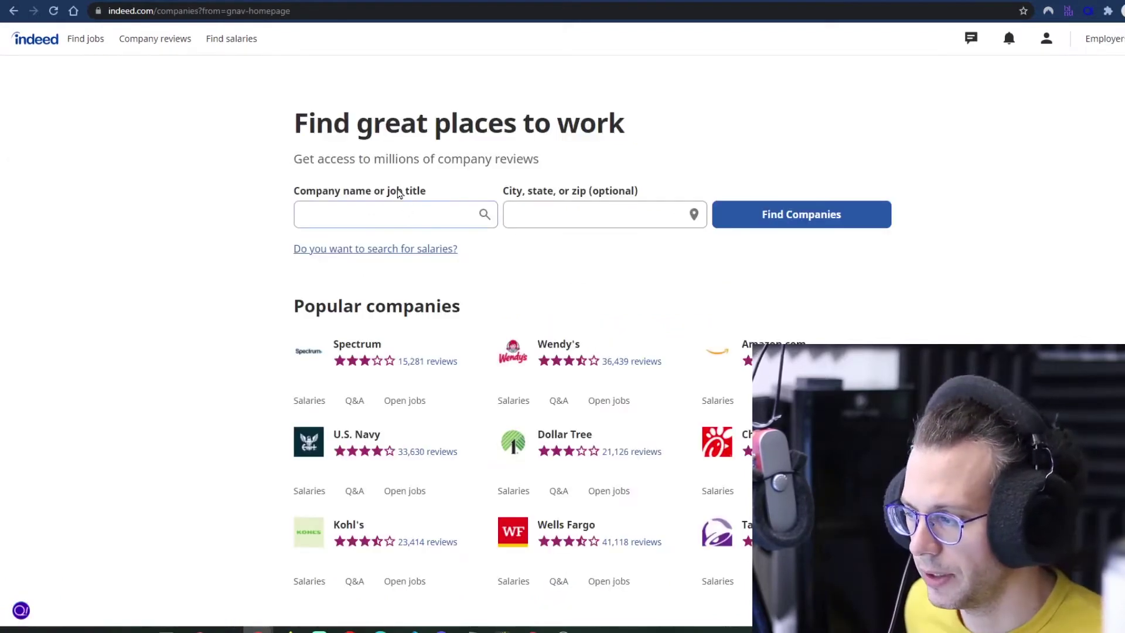
# Search for 'stripe' and open Stripe's employee reviews.
pyautogui.click(391, 217)
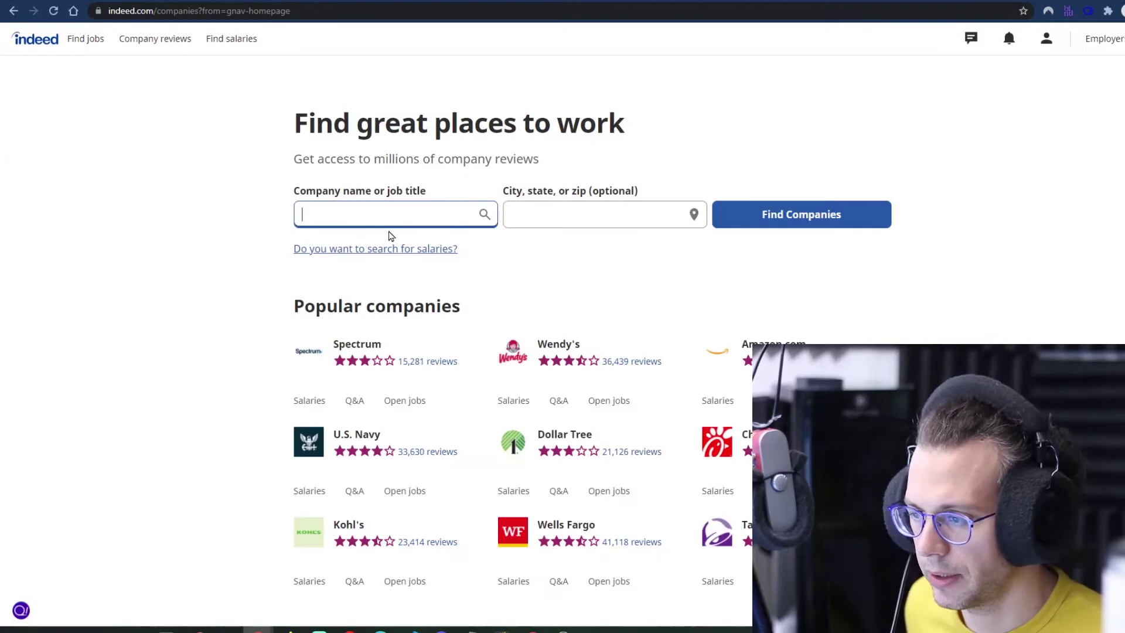
pyautogui.write('strip')
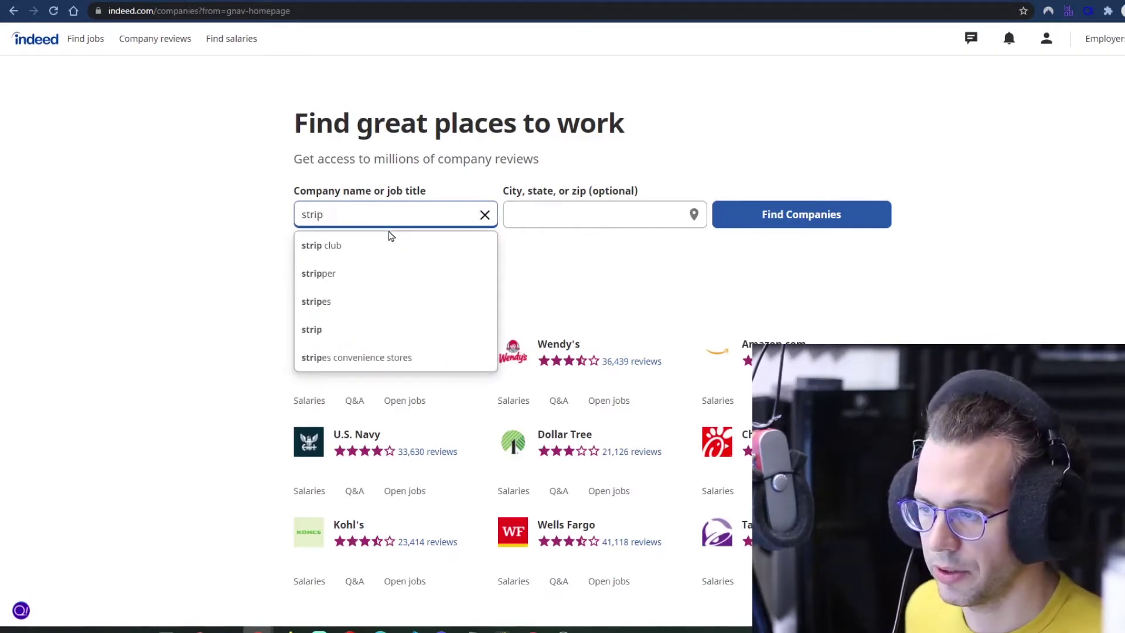
pyautogui.write('e')
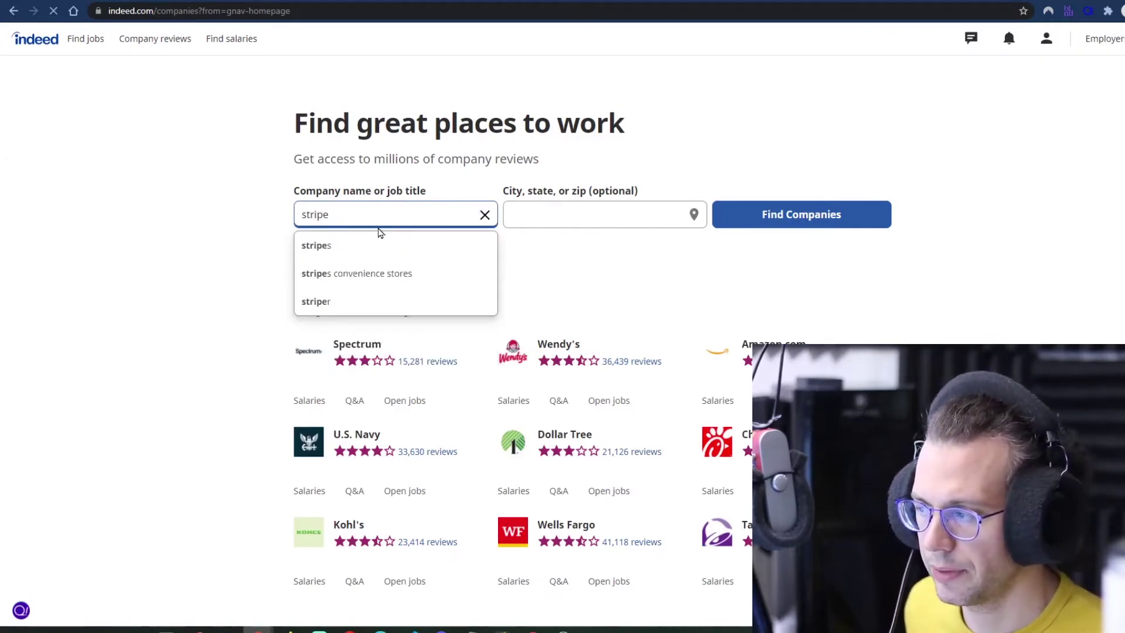
pyautogui.click(350, 195)
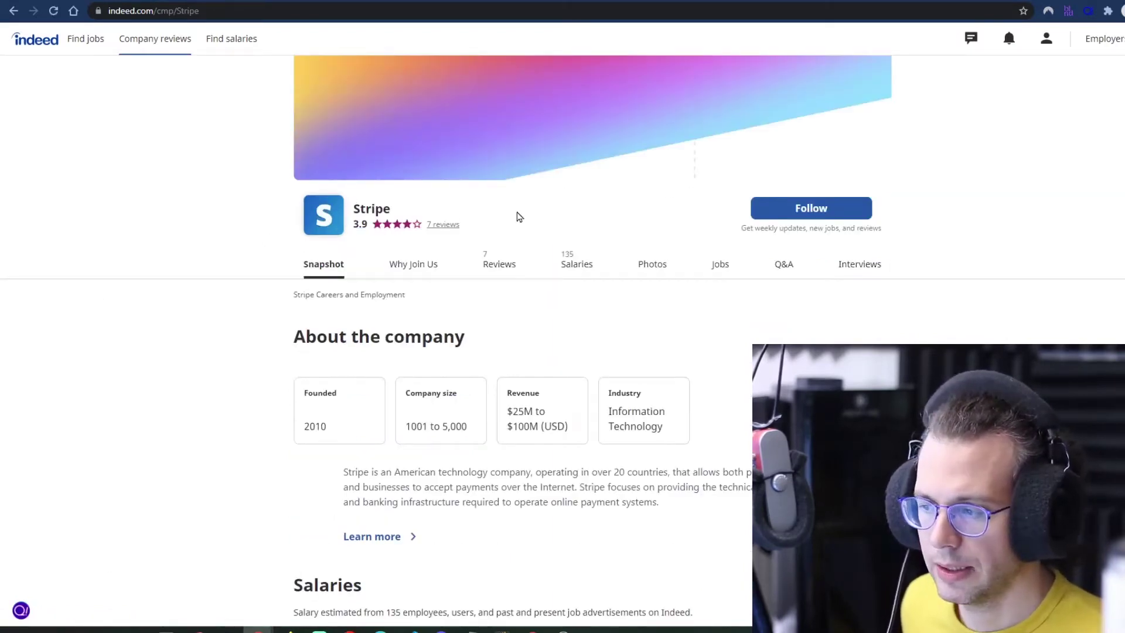
pyautogui.click(498, 271)
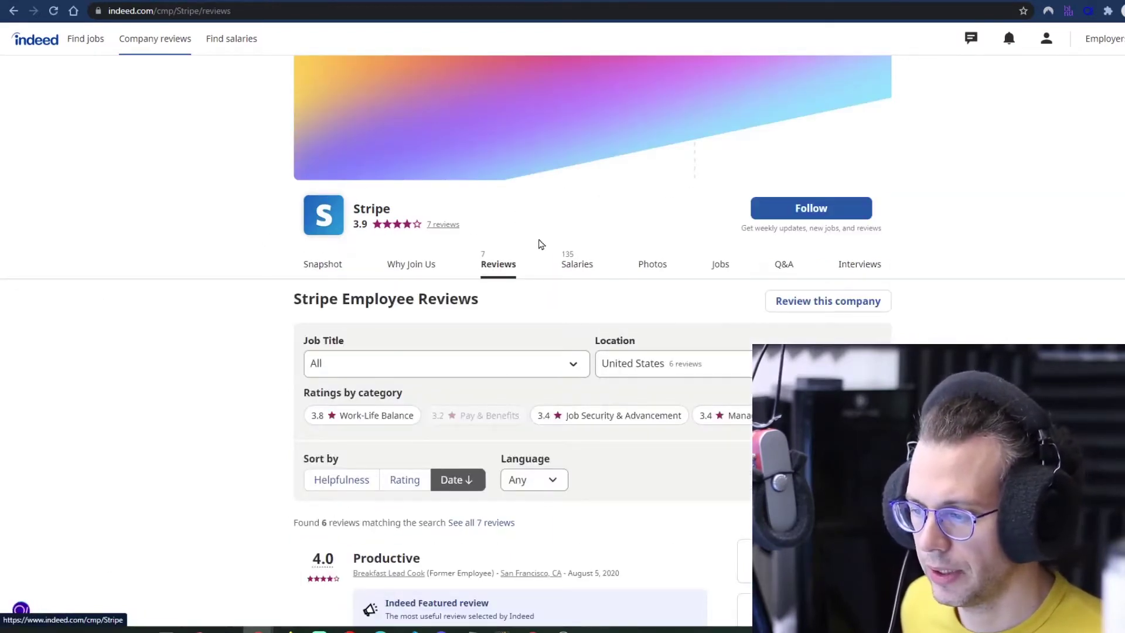
# Bring up the export column choices for Stripe's 7 review results, then close the panel.
pyautogui.moveTo(23, 608)
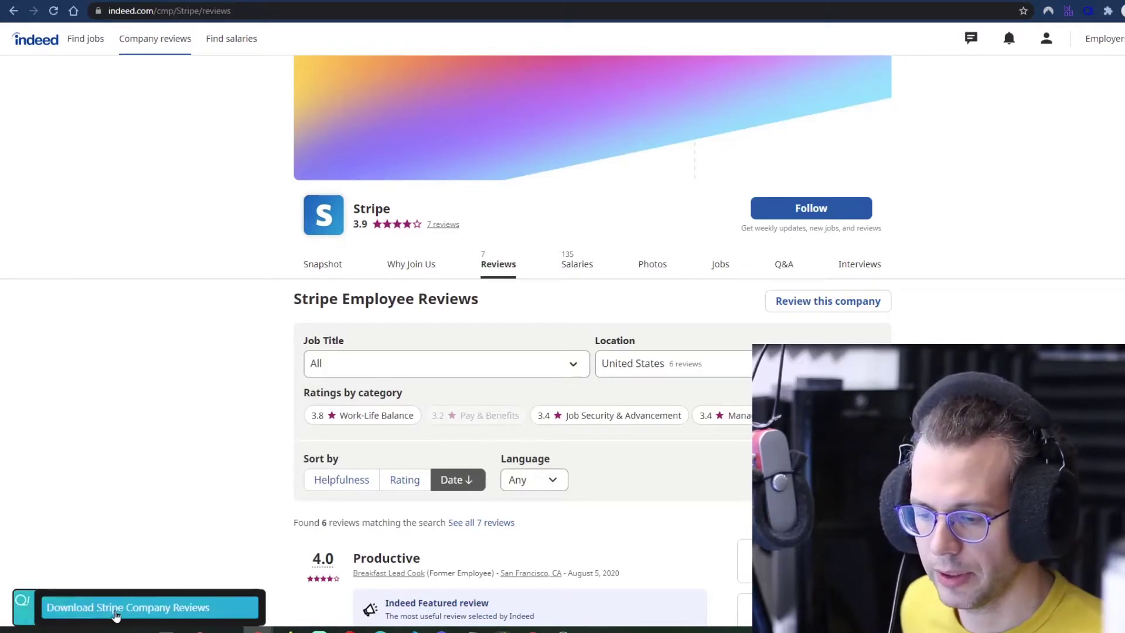
pyautogui.click(156, 607)
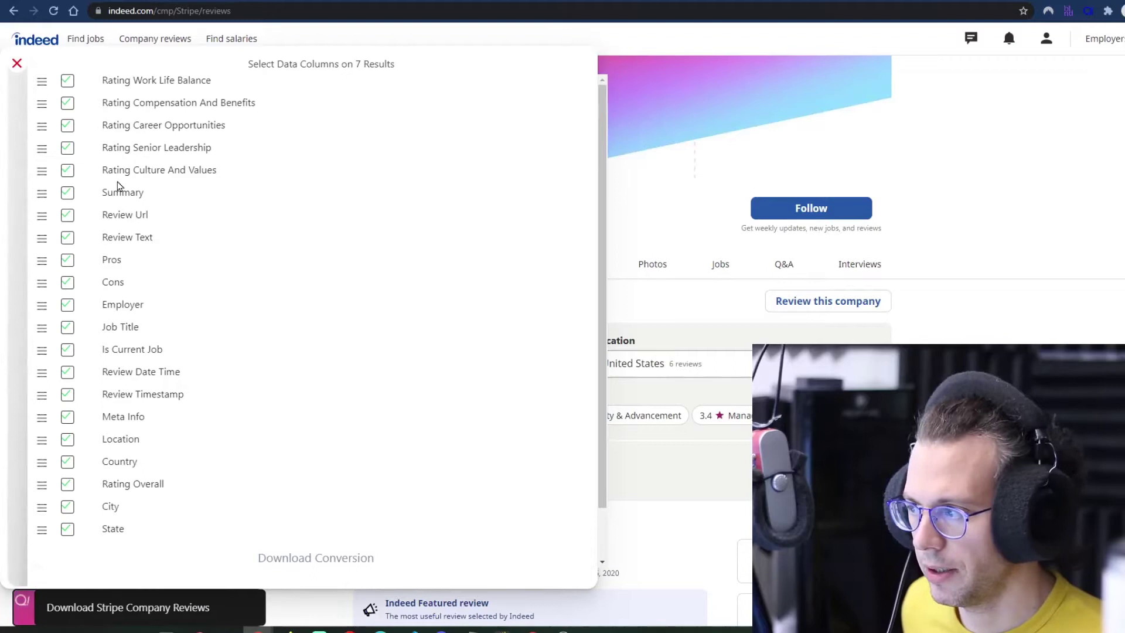
pyautogui.click(16, 65)
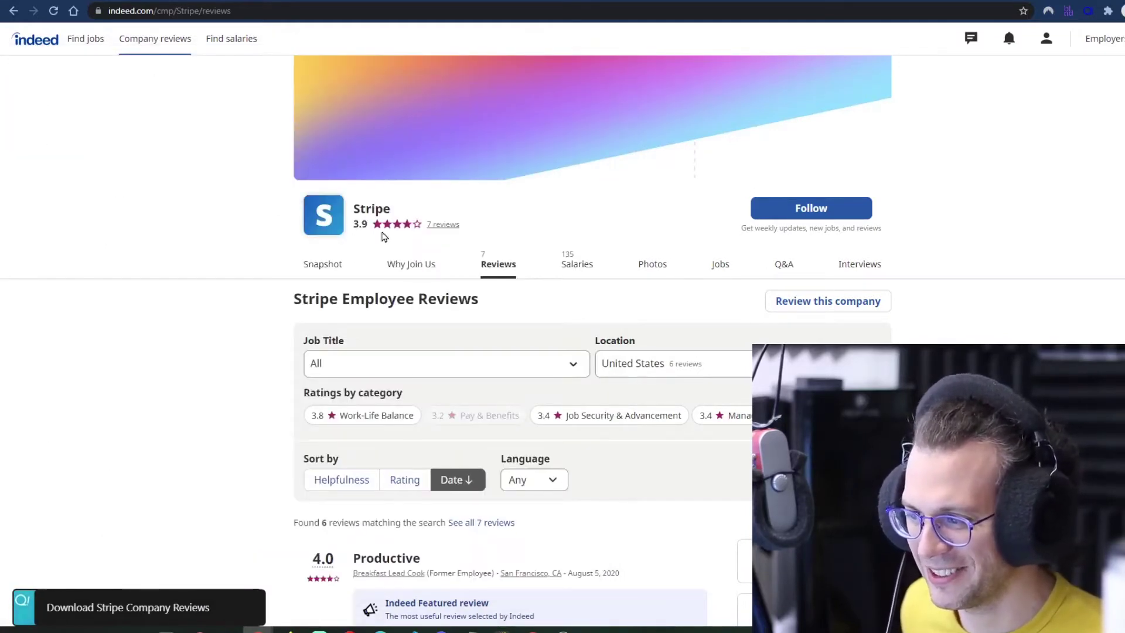
# Search company reviews for 'square' and open the Square company page.
pyautogui.click(155, 38)
pyautogui.click(407, 218)
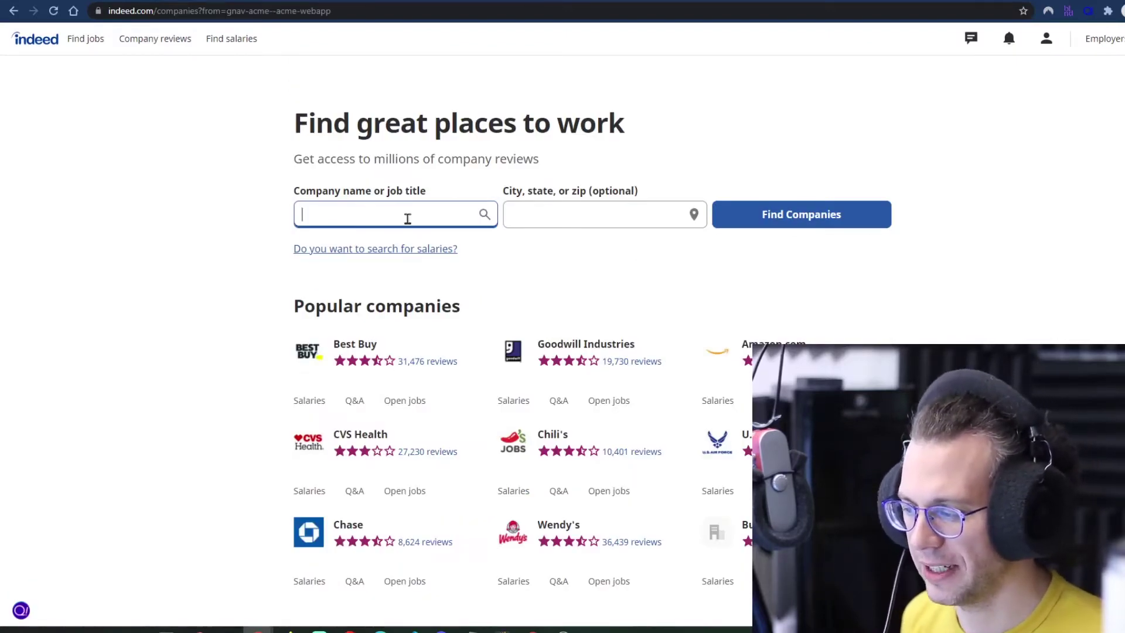
pyautogui.write('square')
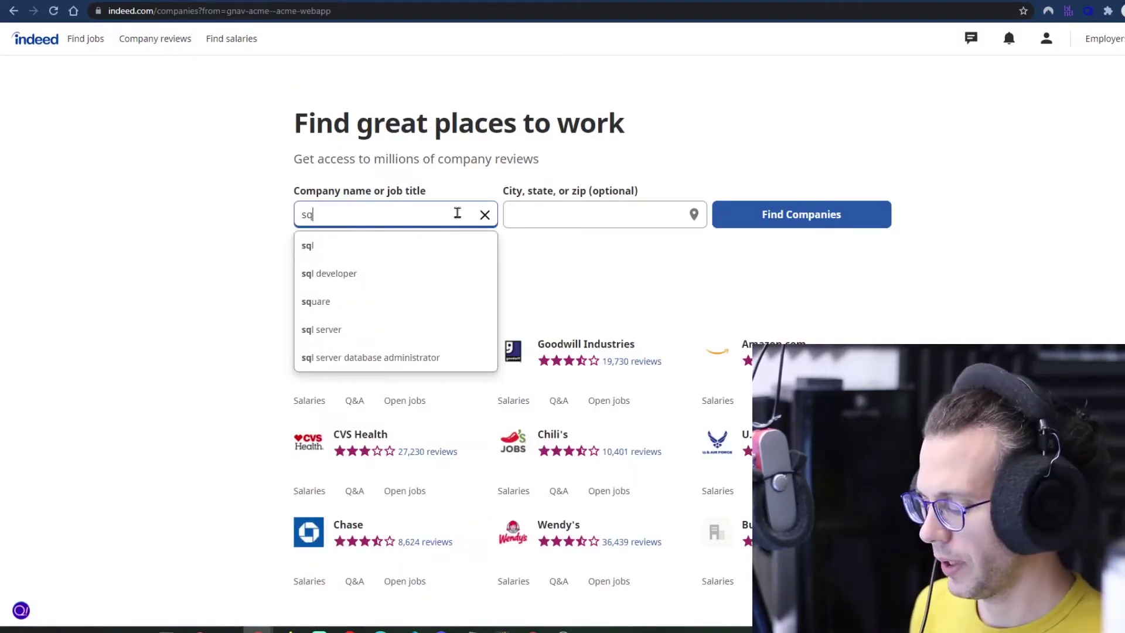
pyautogui.press('Return')
pyautogui.click(341, 198)
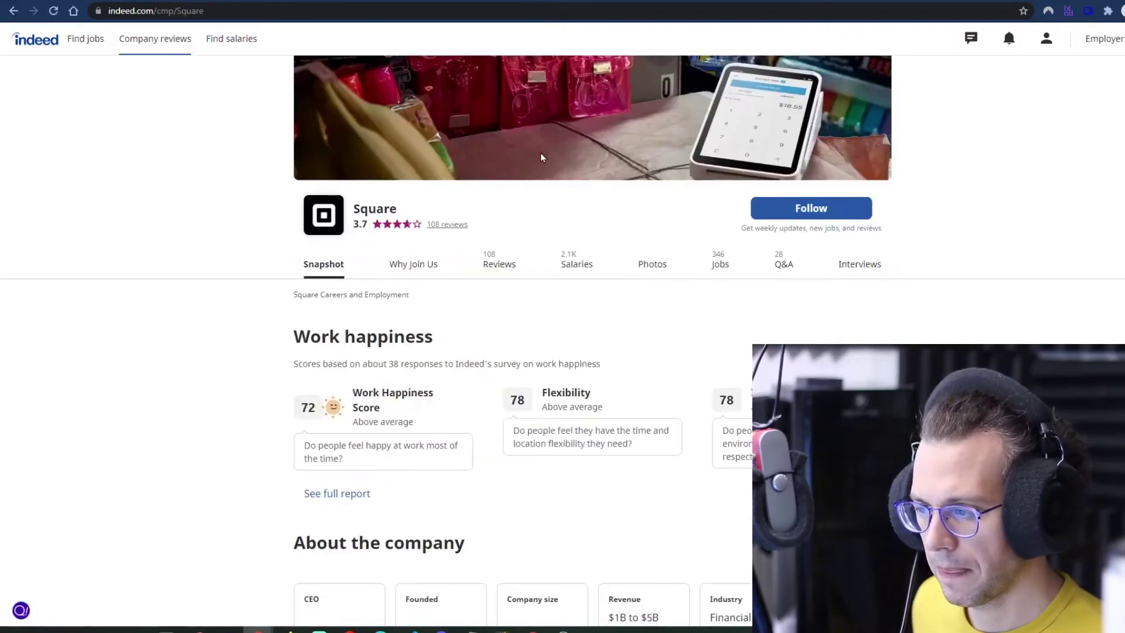
# Show Square's employee reviews and start their download to list the 113-result data columns.
pyautogui.click(491, 261)
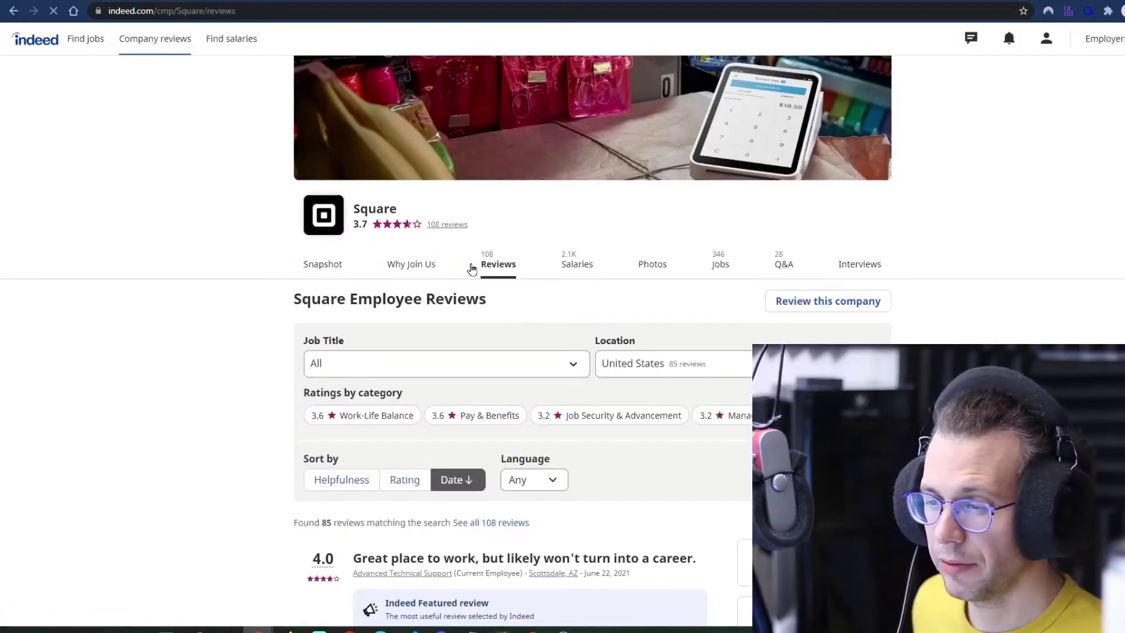
pyautogui.moveTo(27, 612)
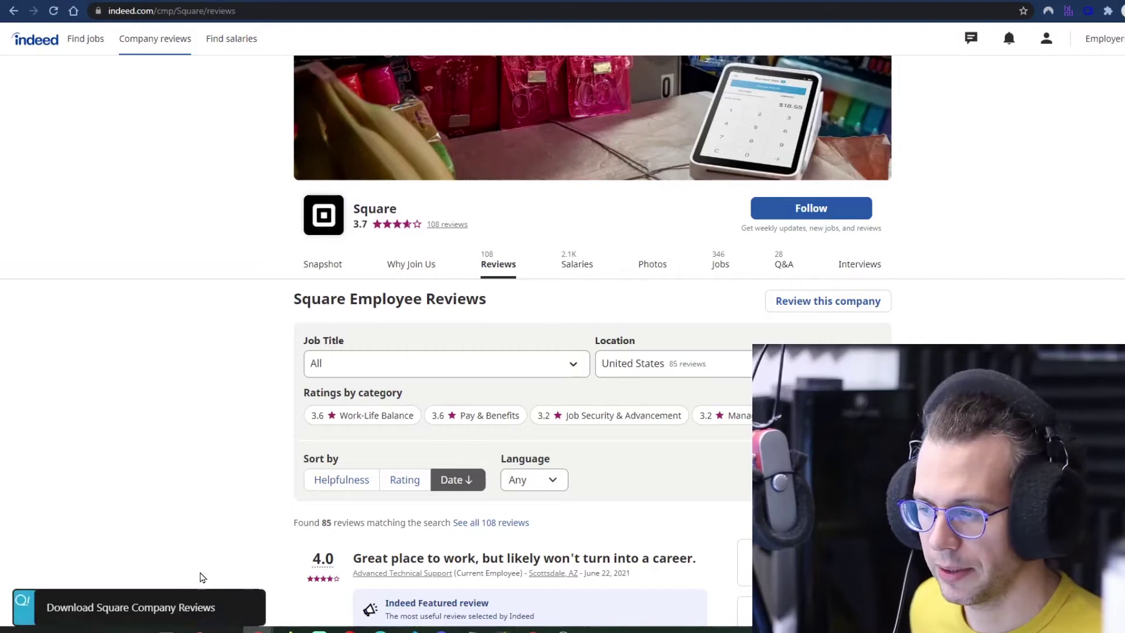
pyautogui.click(176, 606)
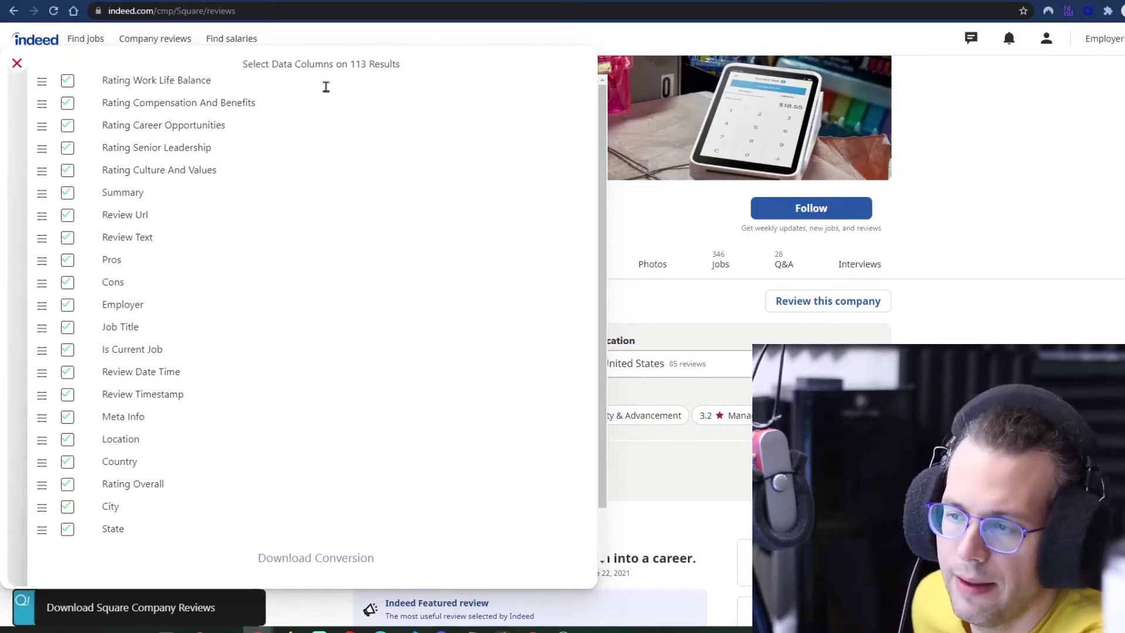
# Reposition the Square data-column panel, then close it with its red X.
pyautogui.scroll(-1, 201, 231)
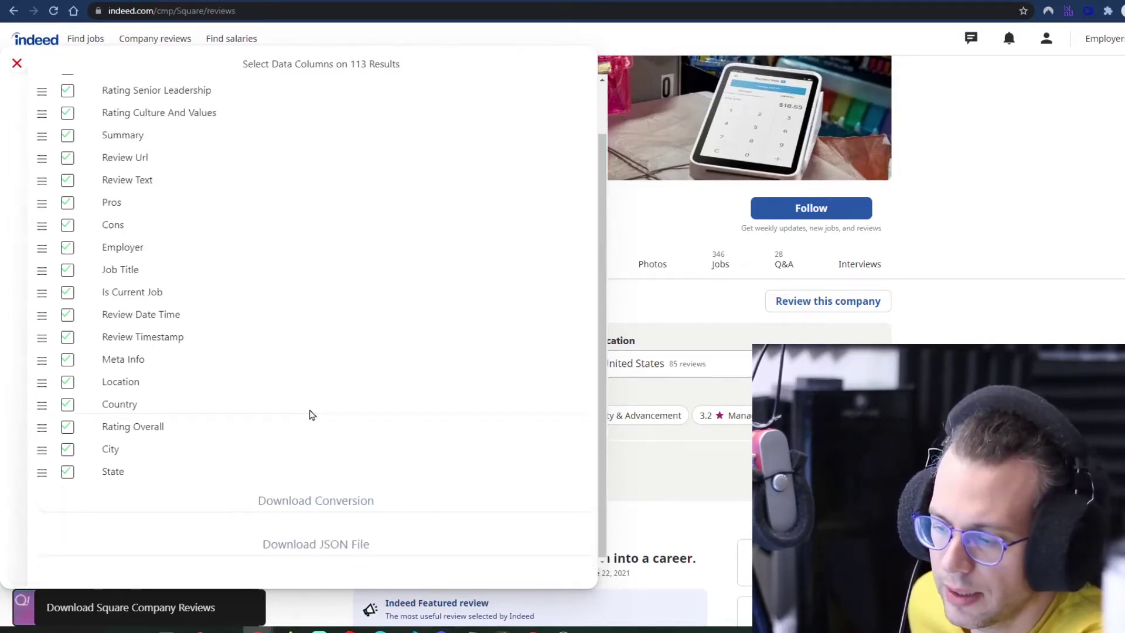
pyautogui.moveTo(13, 442); pyautogui.dragTo(46, 437)
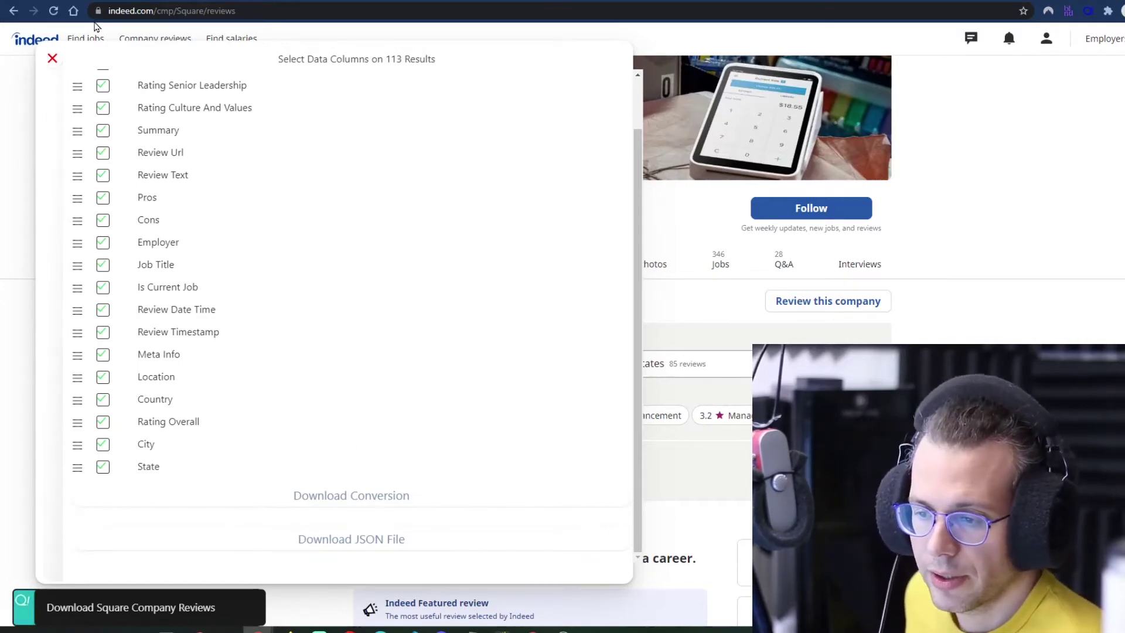
pyautogui.scroll(1, 187, 197)
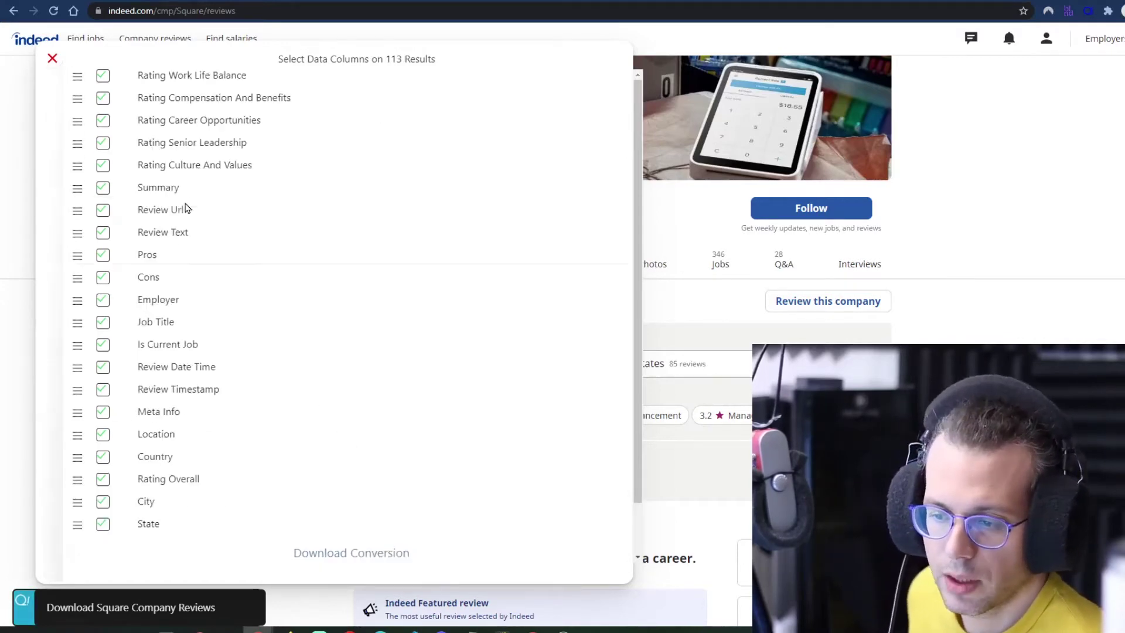
pyautogui.click(54, 60)
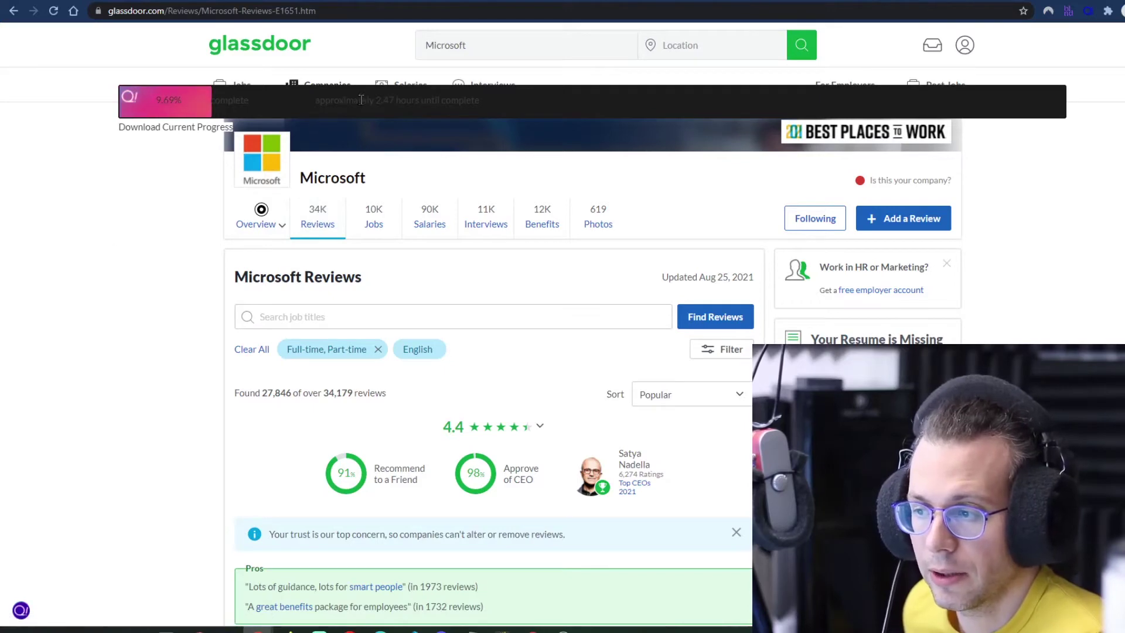
# Bring up the Glassdoor Microsoft reviews tab to check the roughly 10% download progress.
pyautogui.moveTo(314, 100); pyautogui.dragTo(502, 100)
pyautogui.click(506, 98)
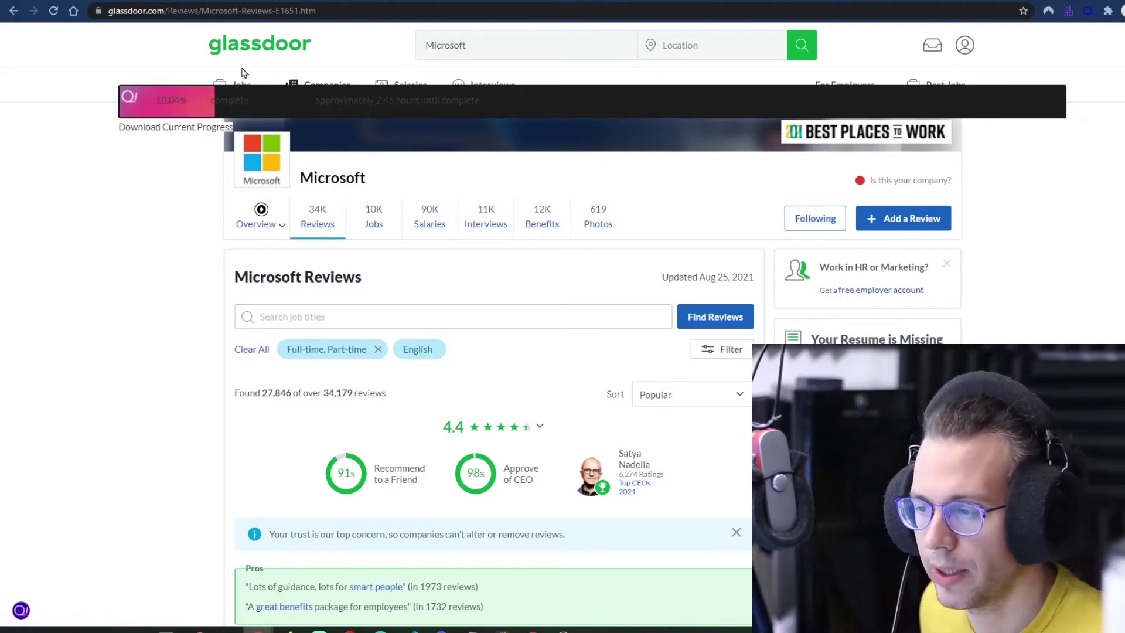
pyautogui.click(145, 129)
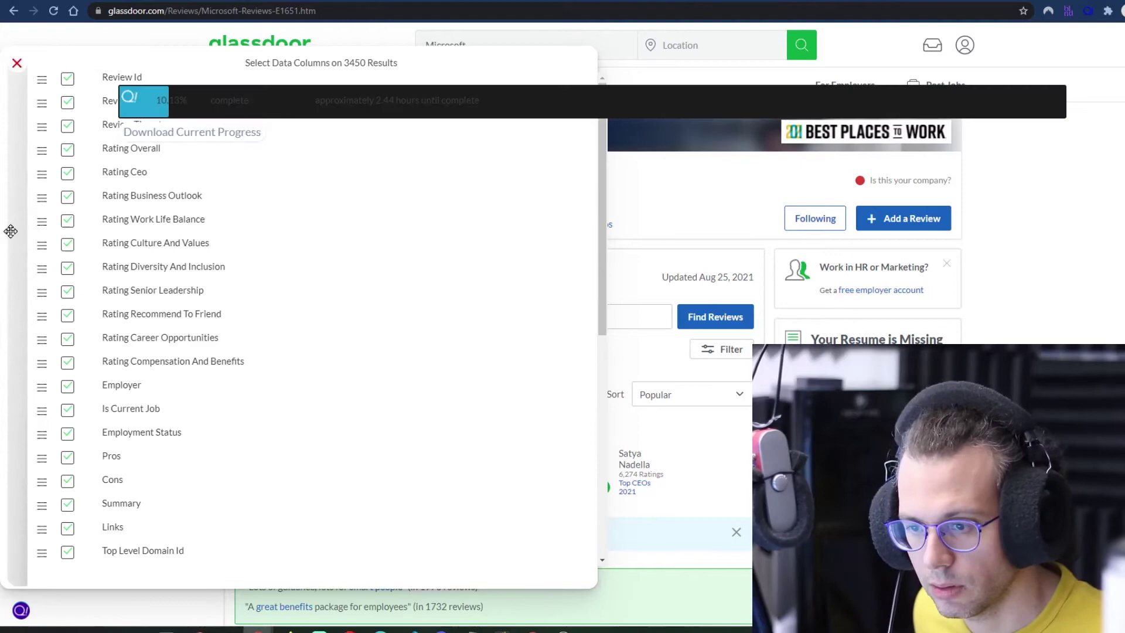
pyautogui.scroll(-7, 131, 409)
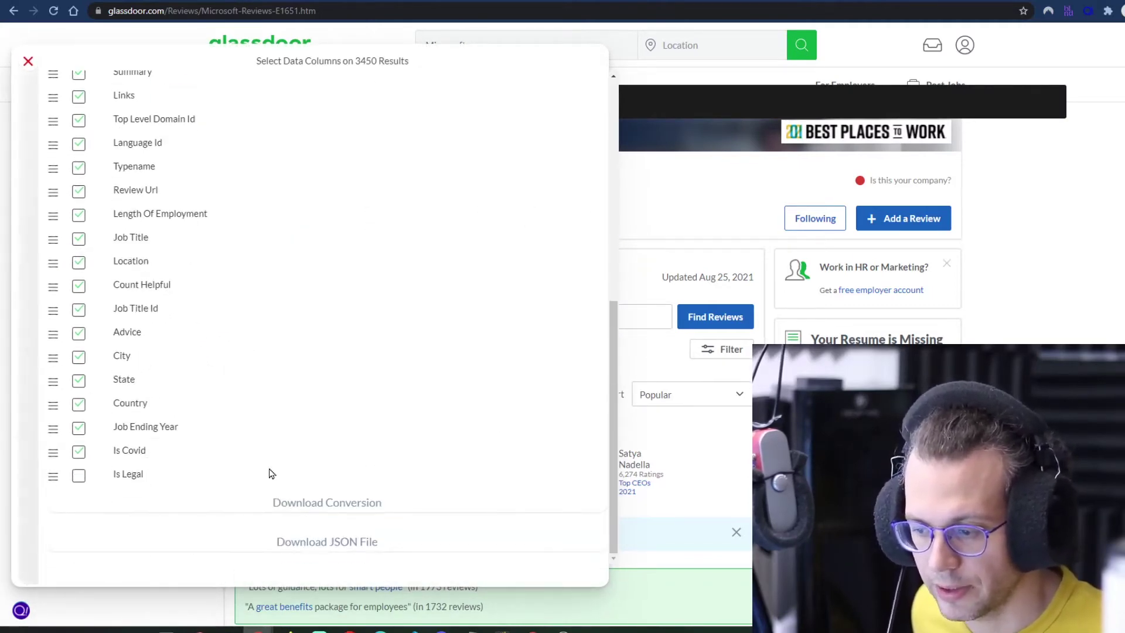
pyautogui.scroll(7, 304, 245)
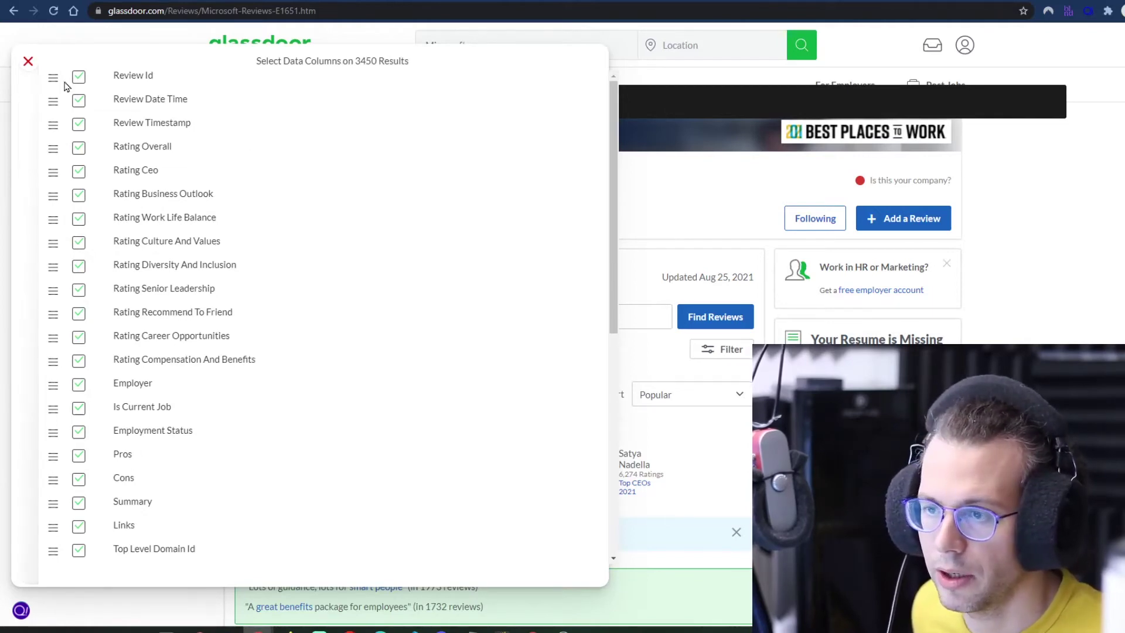
pyautogui.click(28, 62)
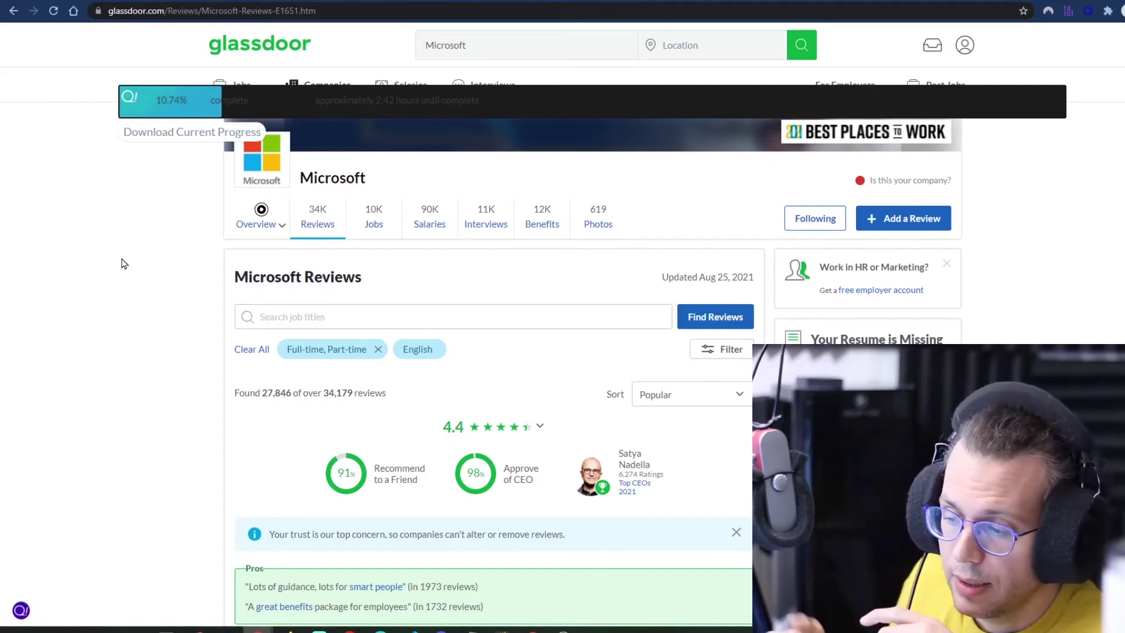
# Scroll up and down through Glassdoor's Microsoft employee reviews.
pyautogui.scroll(-5, 147, 270)
pyautogui.scroll(-10, 150, 276)
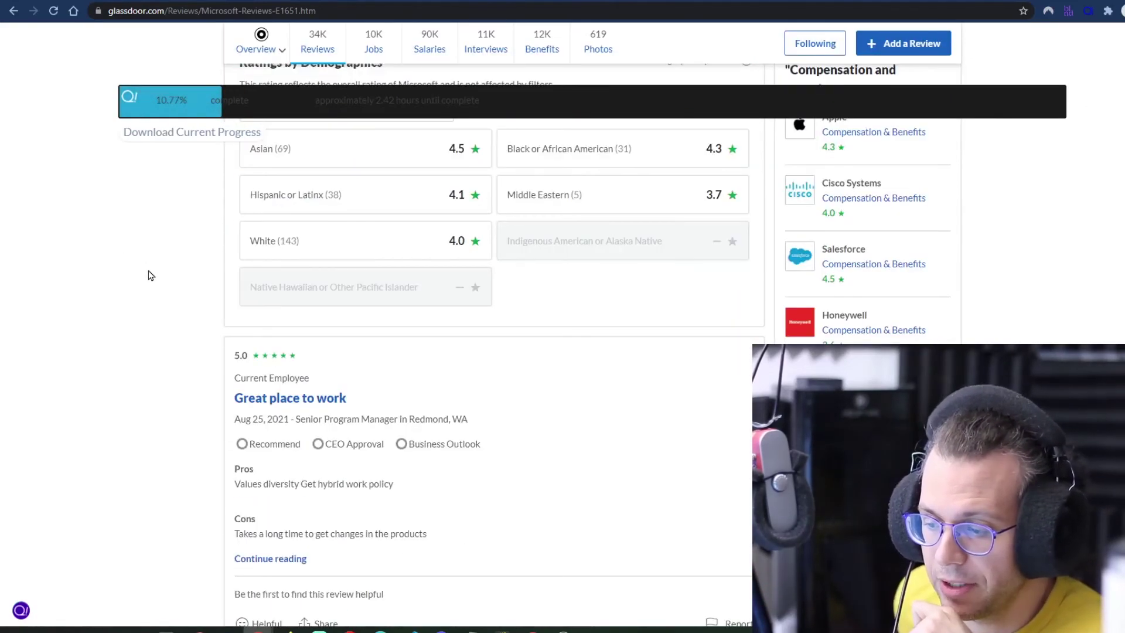
pyautogui.scroll(2, 150, 274)
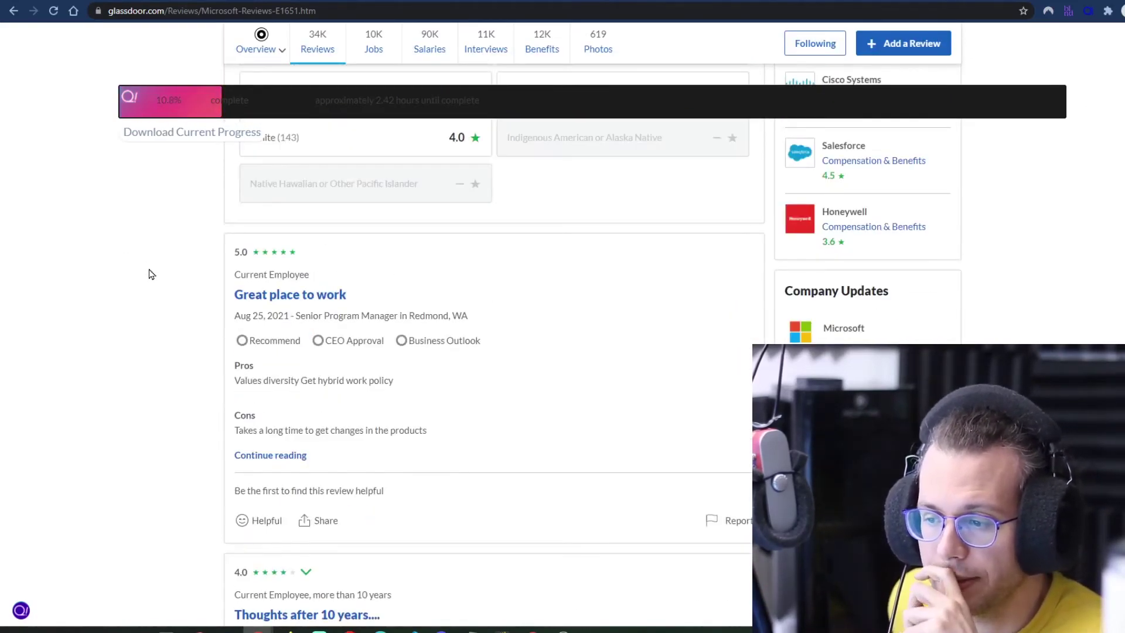
pyautogui.scroll(-11, 364, 359)
pyautogui.scroll(4, 364, 359)
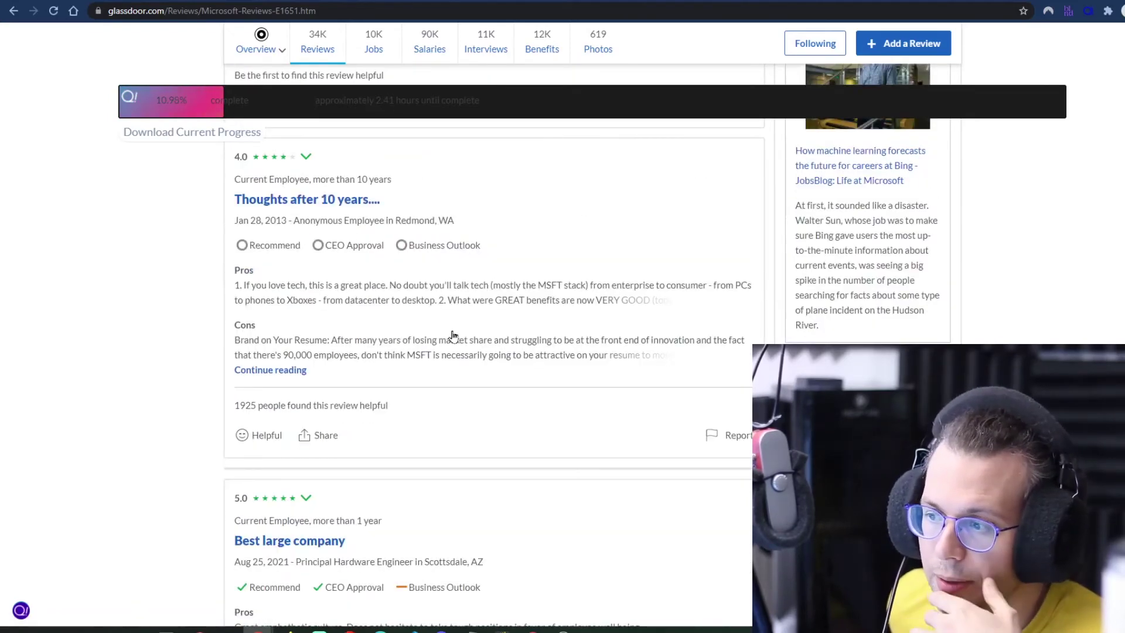
pyautogui.scroll(5, 448, 331)
pyautogui.scroll(2, 352, 219)
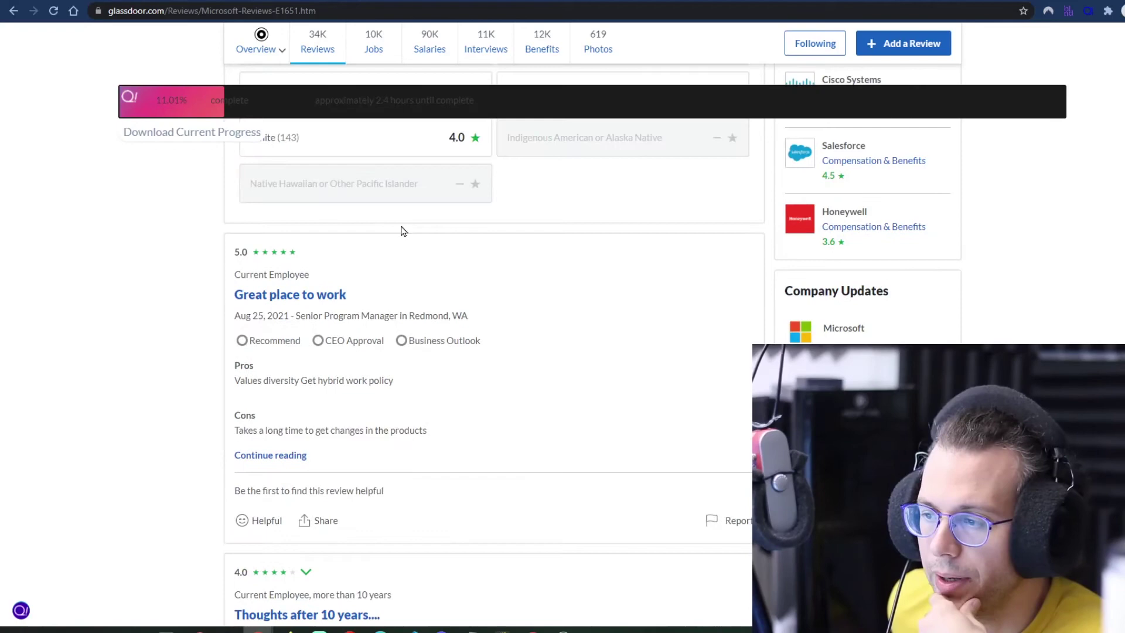
pyautogui.scroll(3, 404, 230)
pyautogui.scroll(-15, 402, 234)
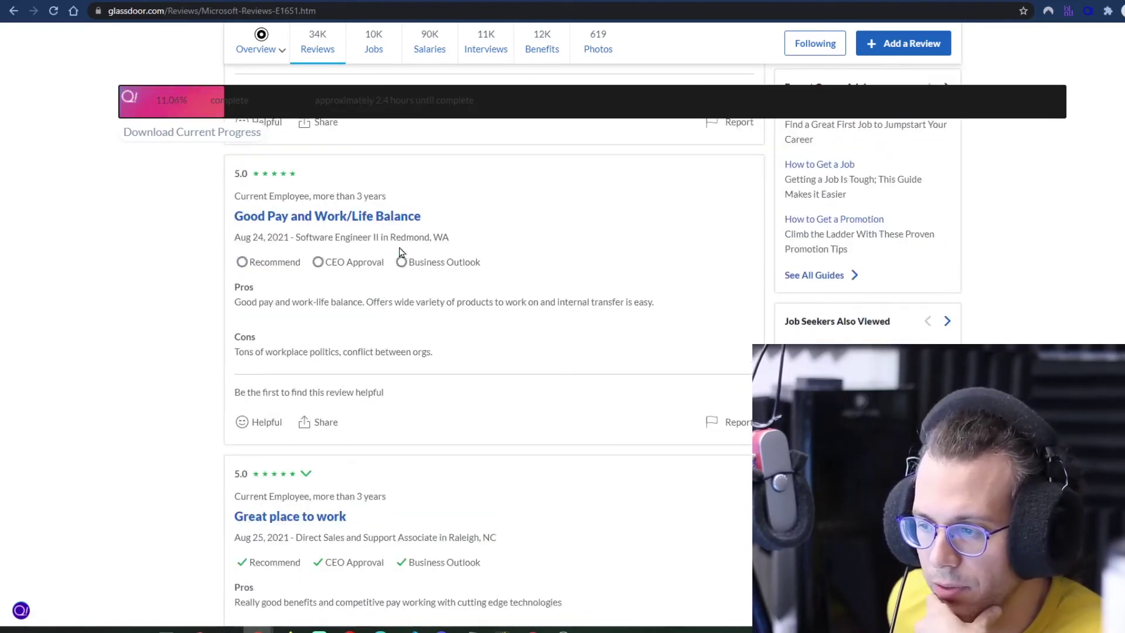
pyautogui.scroll(-5, 401, 251)
pyautogui.scroll(3, 430, 247)
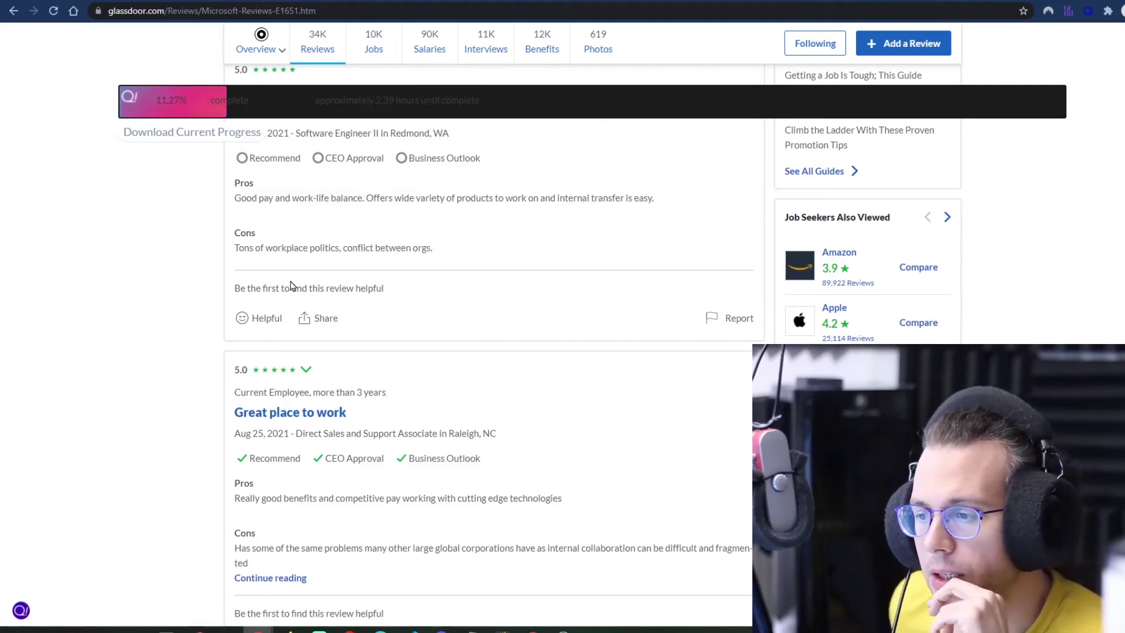
pyautogui.scroll(-7, 290, 286)
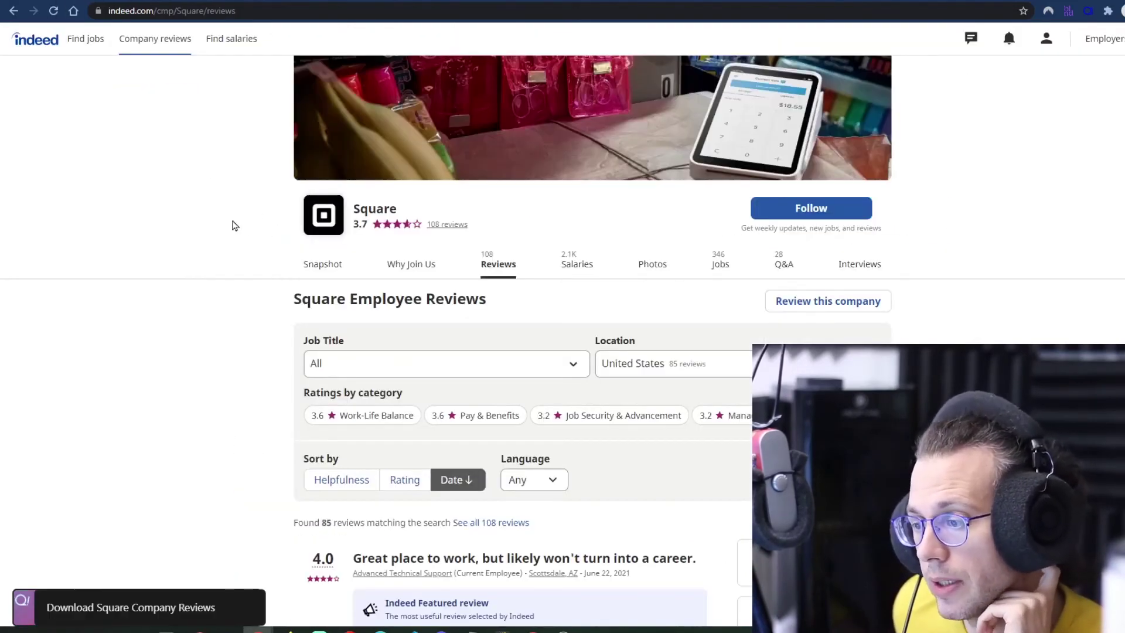
pyautogui.scroll(-18, 234, 225)
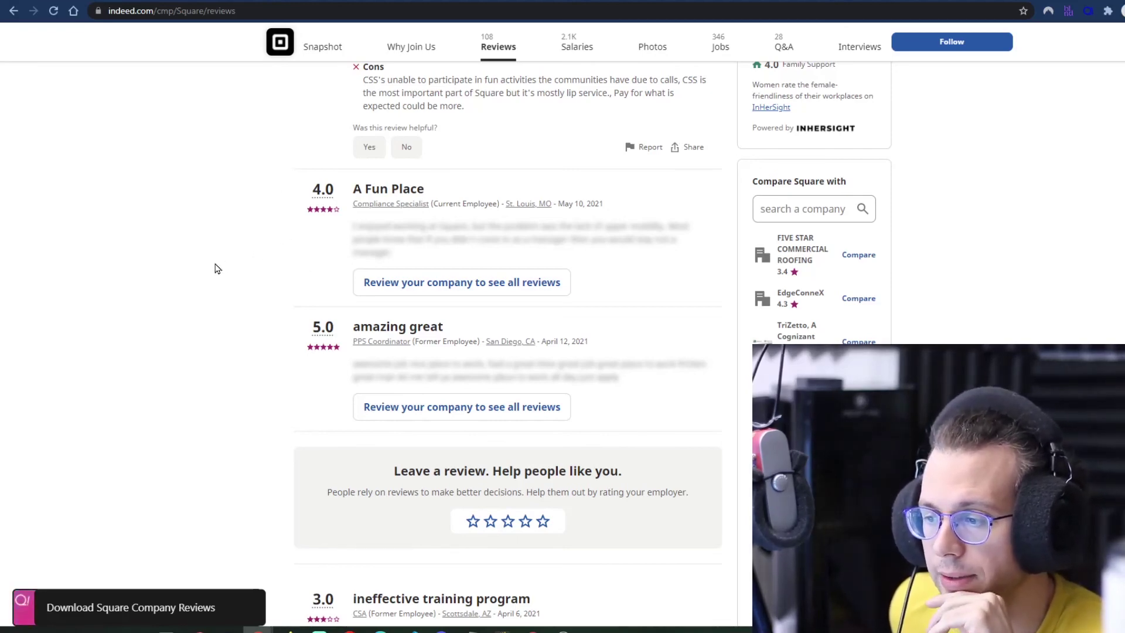
# Jump to the top of Square's reviews page, showing 85 United States reviews.
pyautogui.scroll(-2, 215, 267)
pyautogui.press('Home')
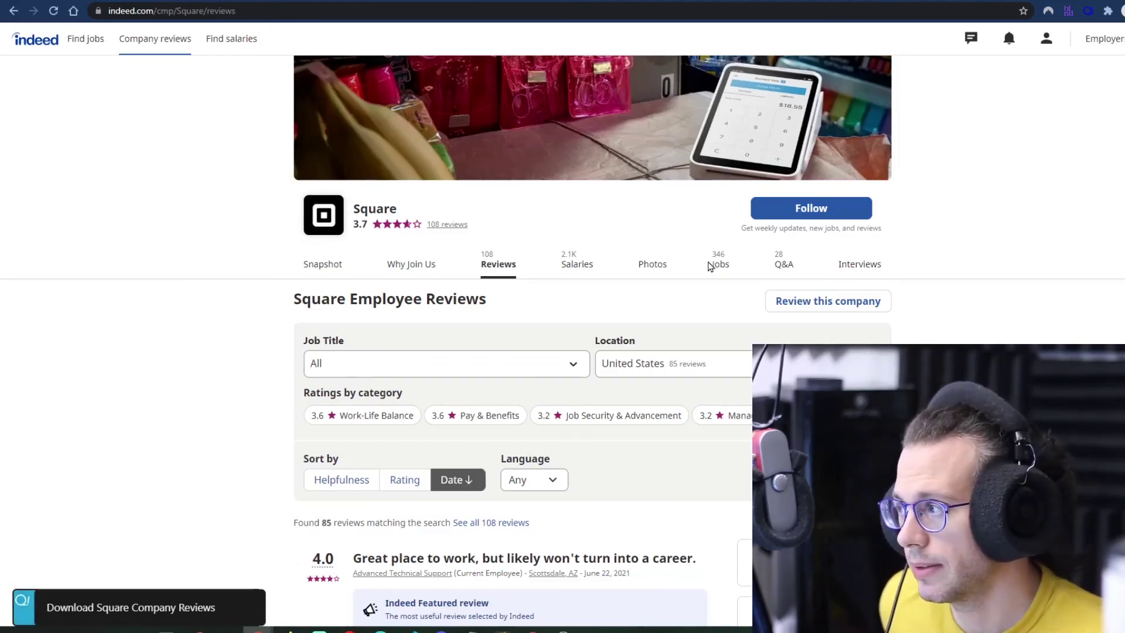